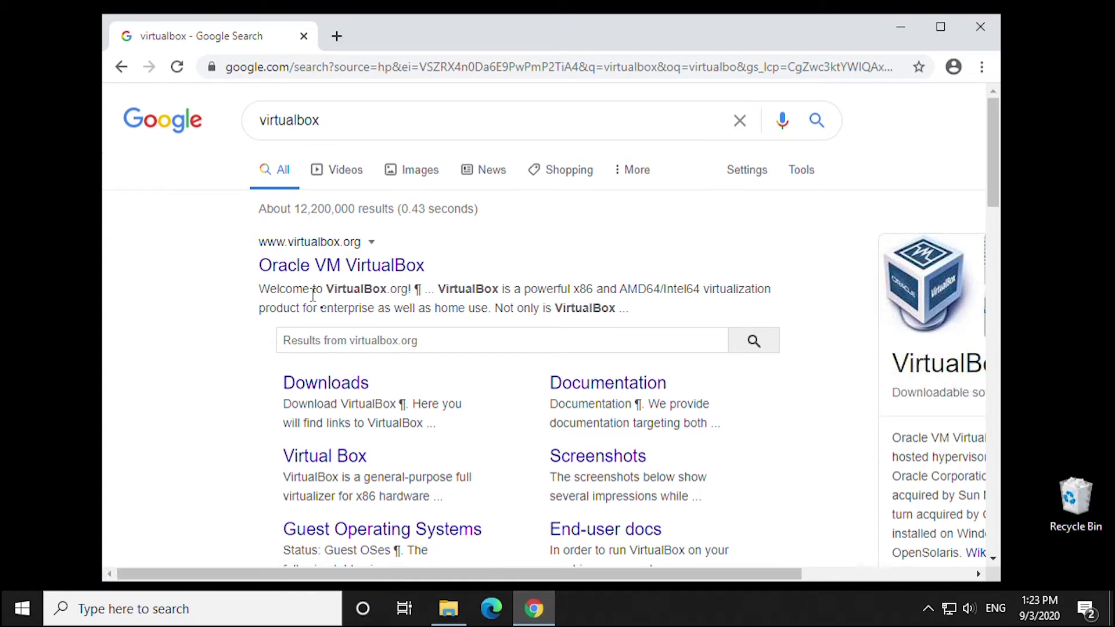
Follow the Oracle VM VirtualBox result to the 6.1 downloads page and choose Windows hosts.
left_click(347, 264)
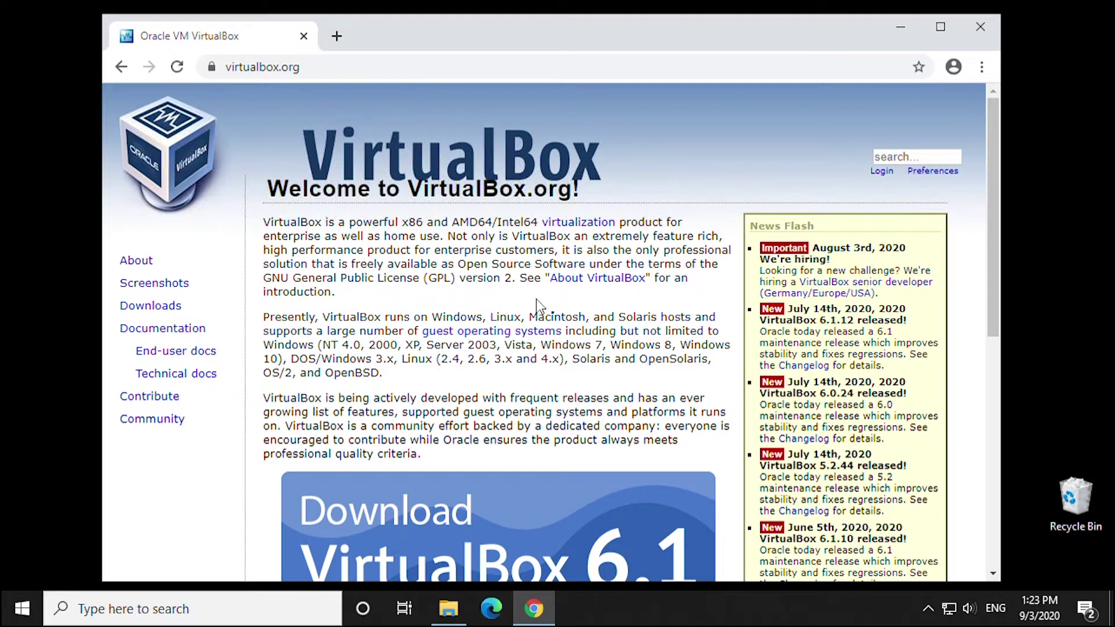
left_click_drag(991, 252, 988, 324)
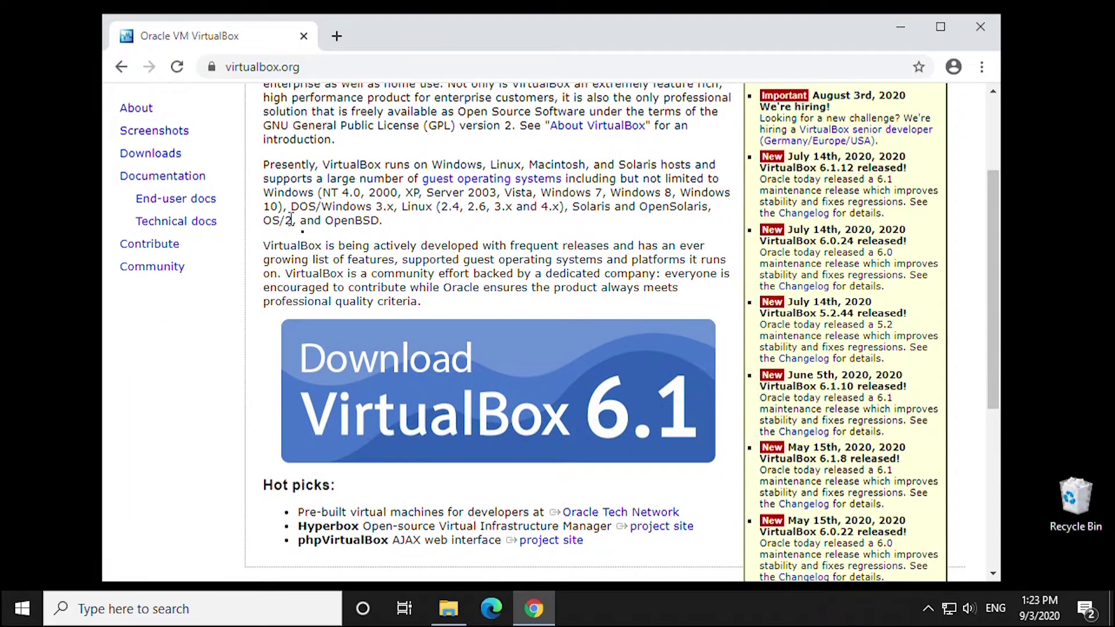
left_click(381, 359)
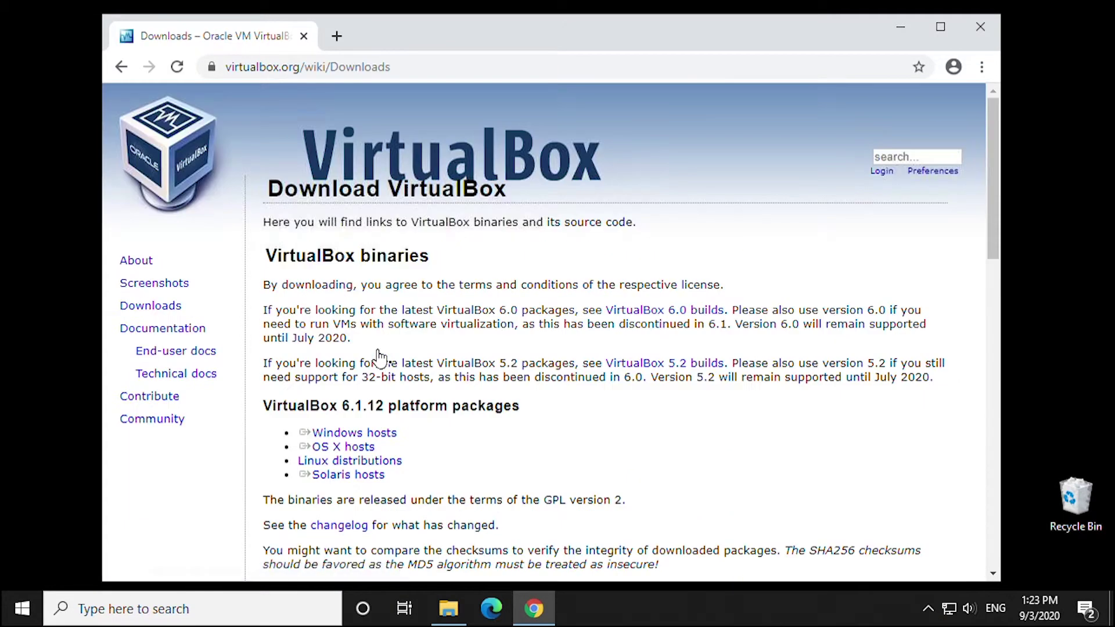
left_click_drag(994, 170, 987, 283)
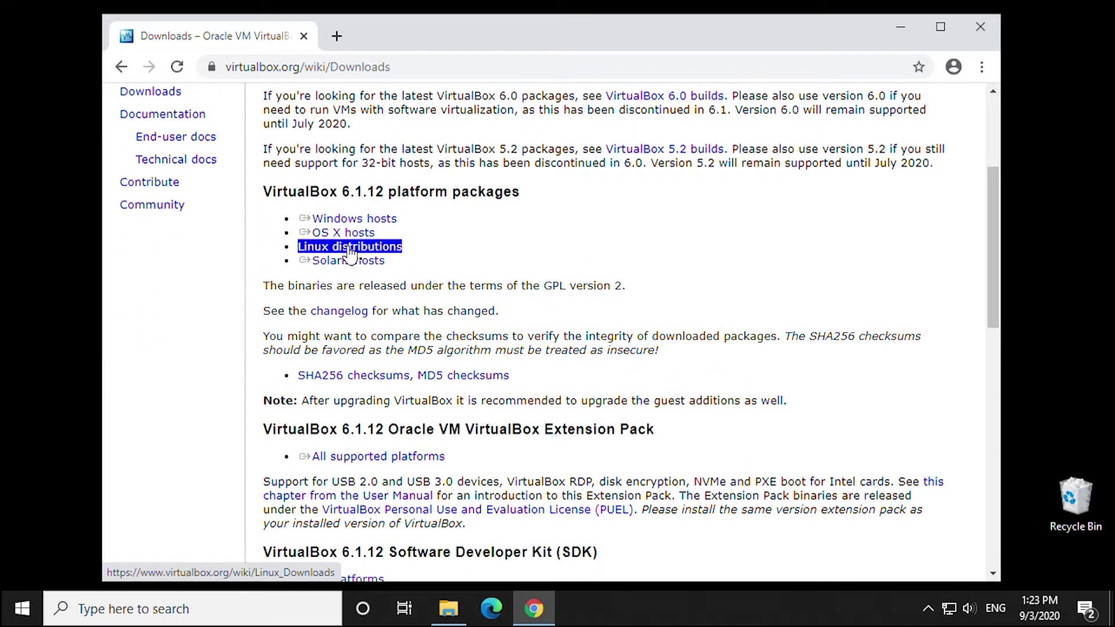
left_click(353, 218)
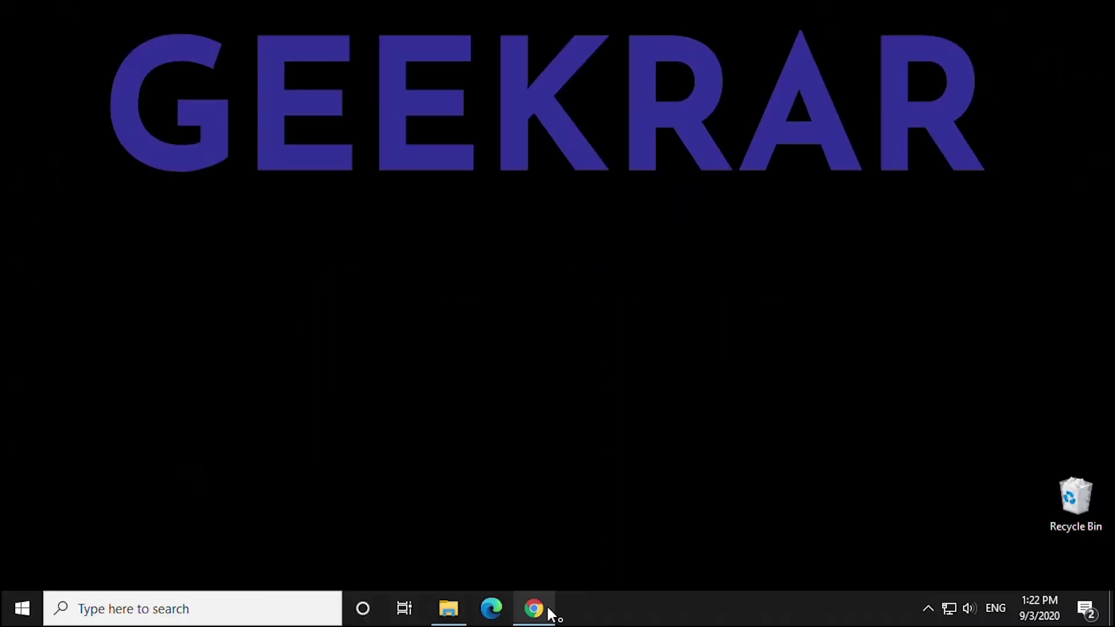
Search Google in Chrome for 'virtualbox'.
left_click(535, 608)
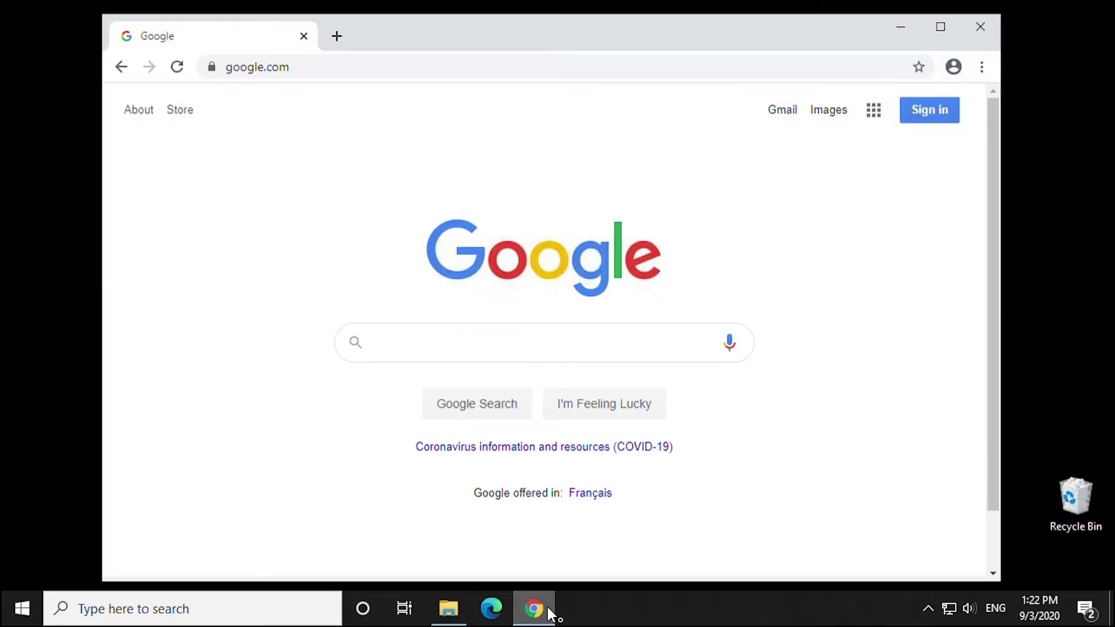
type("vi")
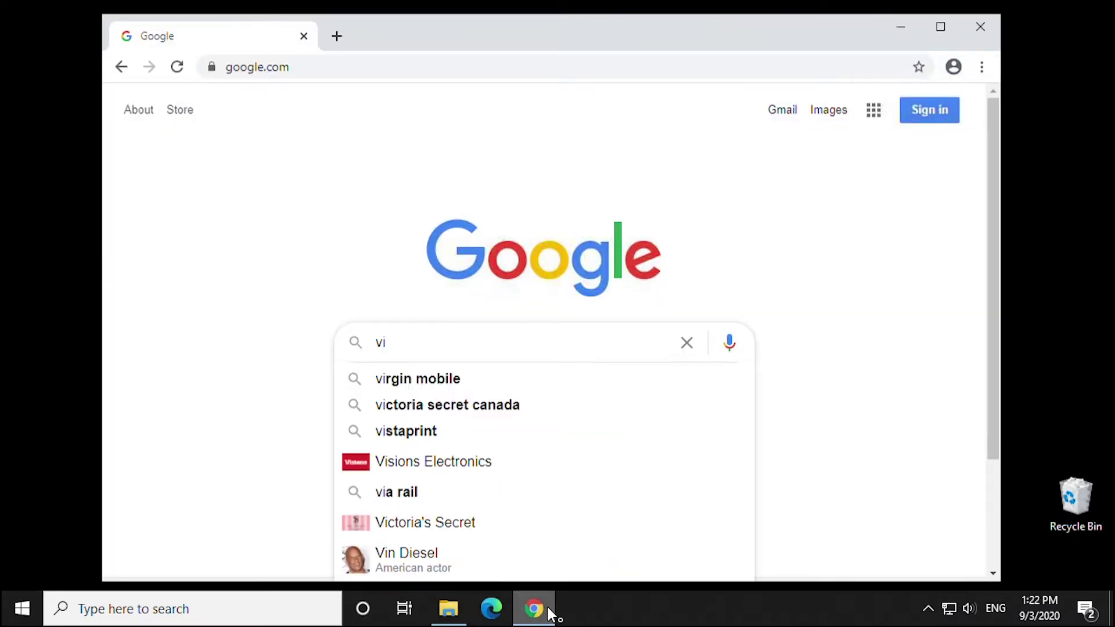
type("rtualbo")
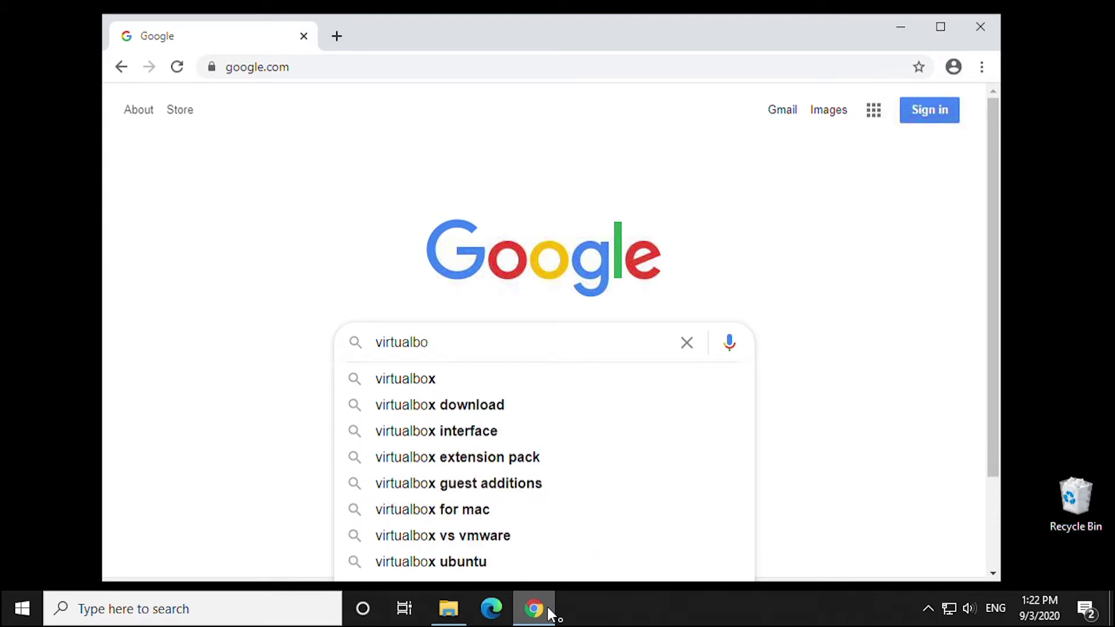
type("x")
key("Return")
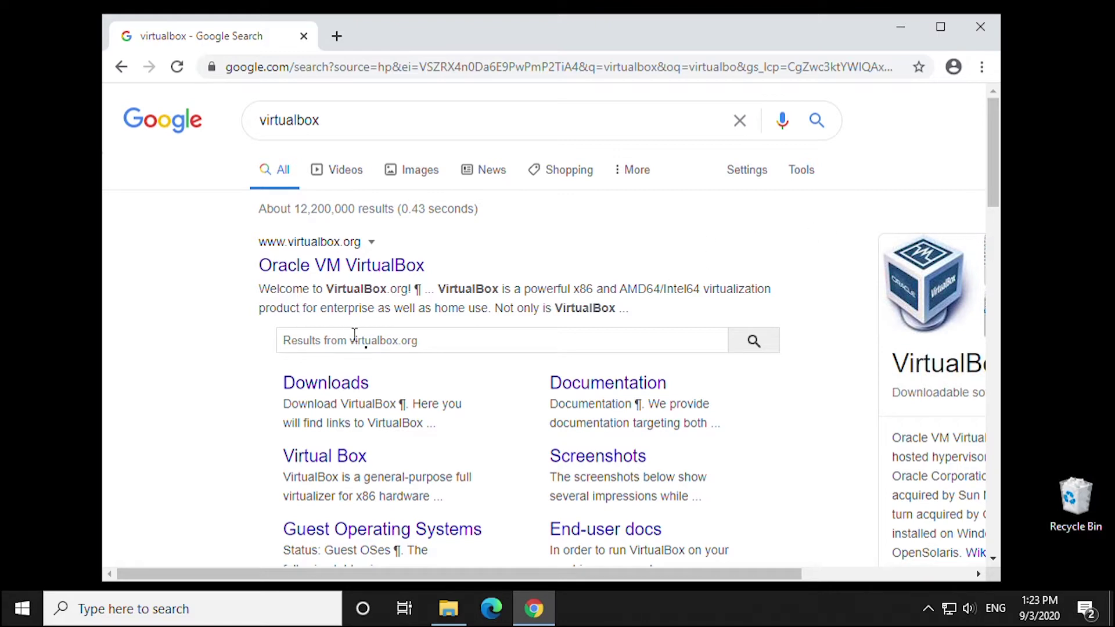
Download the VirtualBox 6.1.12 Windows installer from virtualbox.org and run it.
left_click(352, 265)
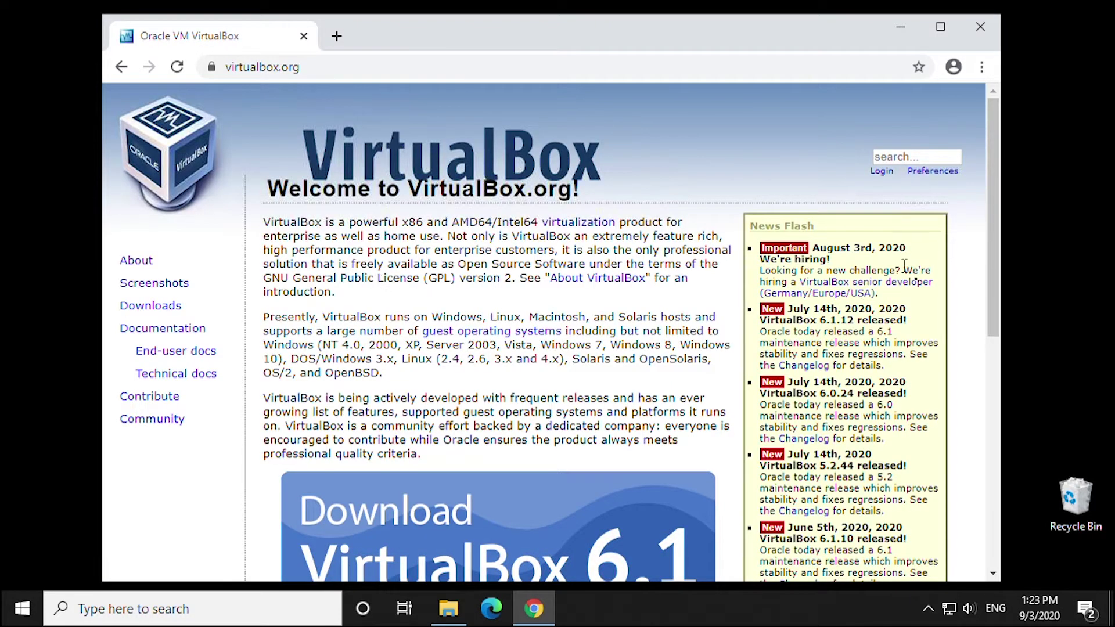
left_click_drag(994, 251, 992, 331)
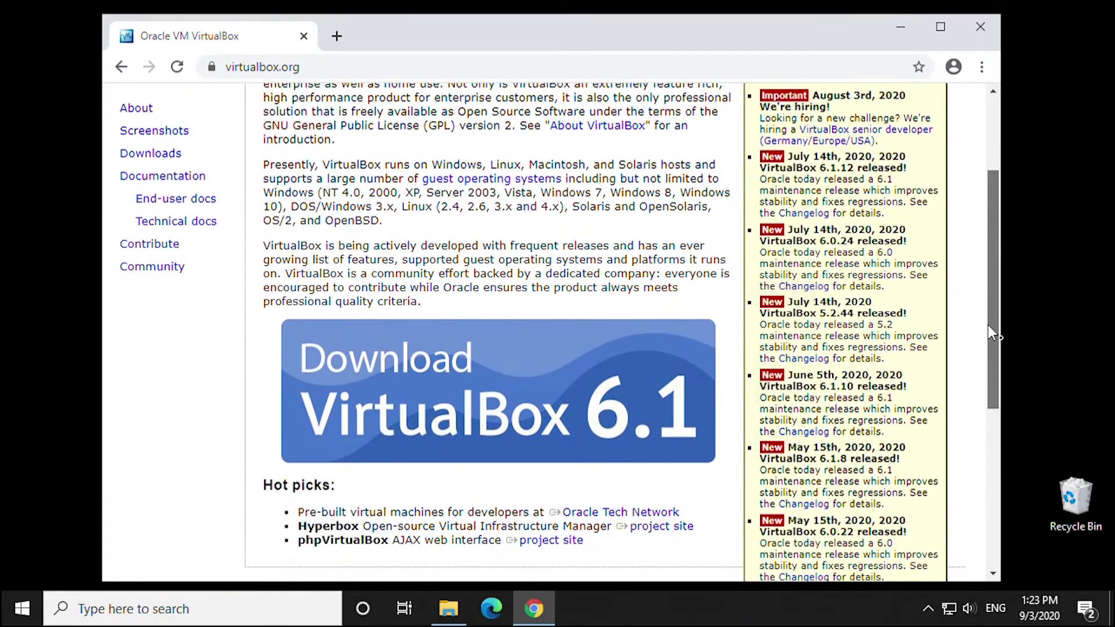
left_click(381, 359)
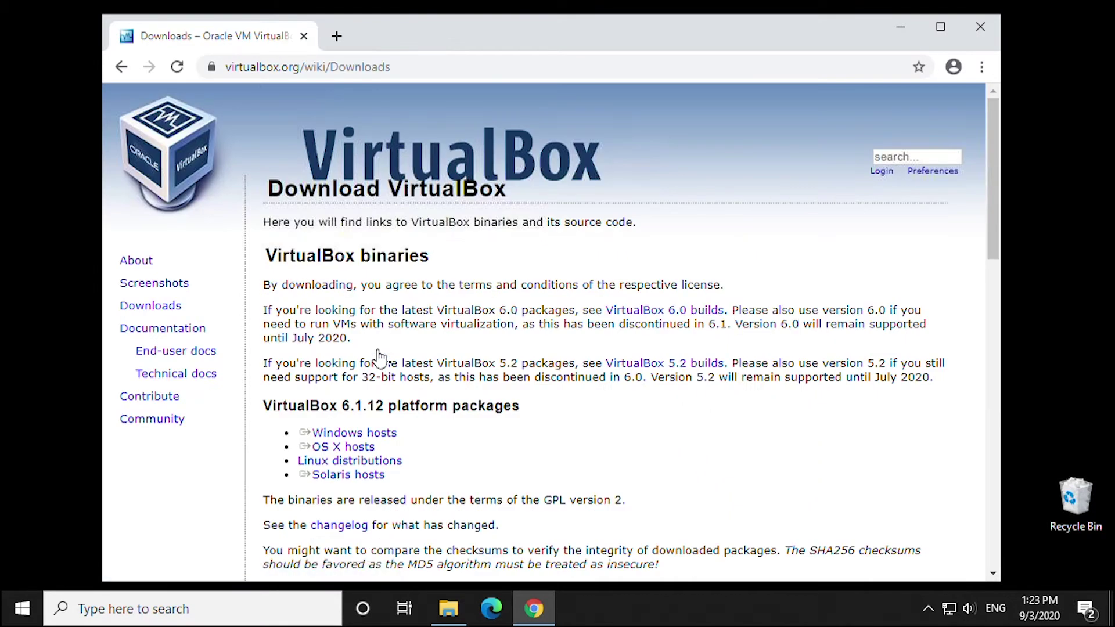
left_click_drag(993, 139, 986, 288)
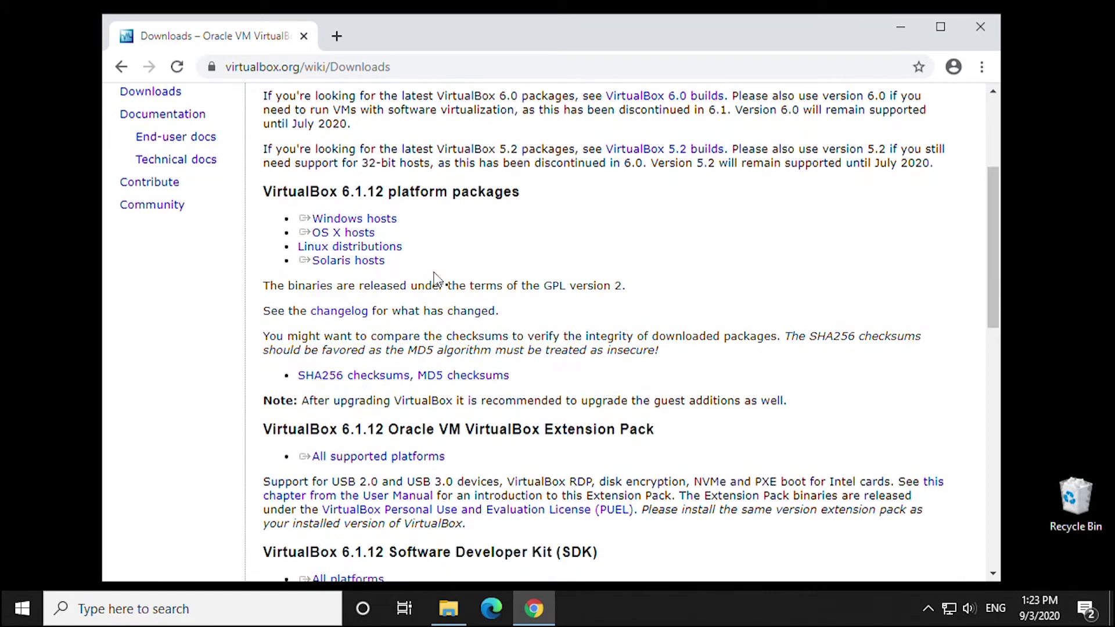
left_click(345, 222)
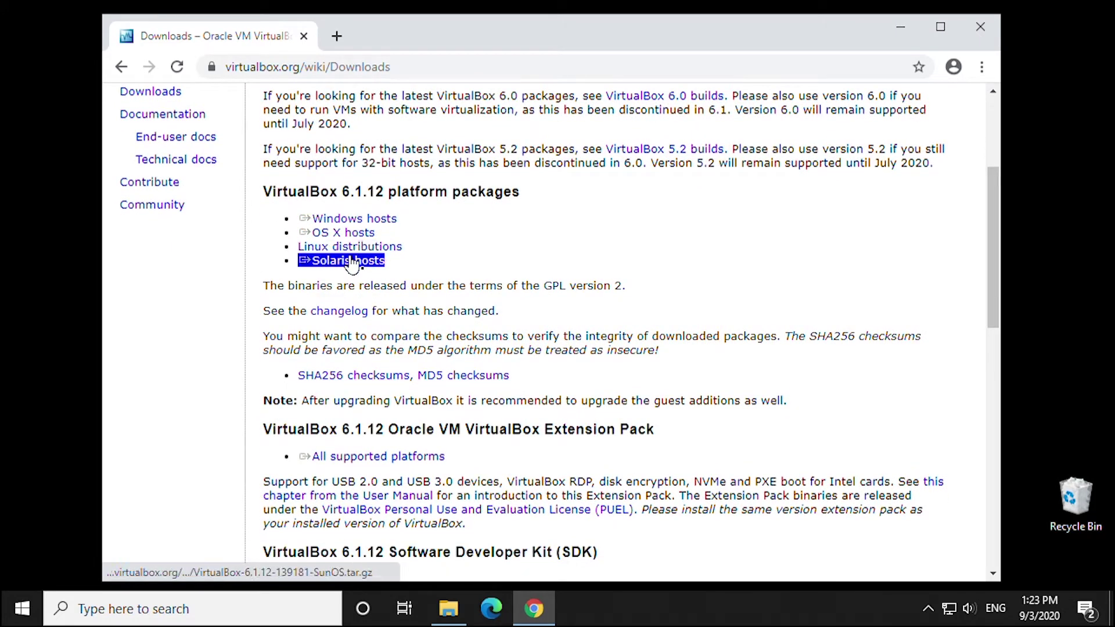
left_click(384, 219)
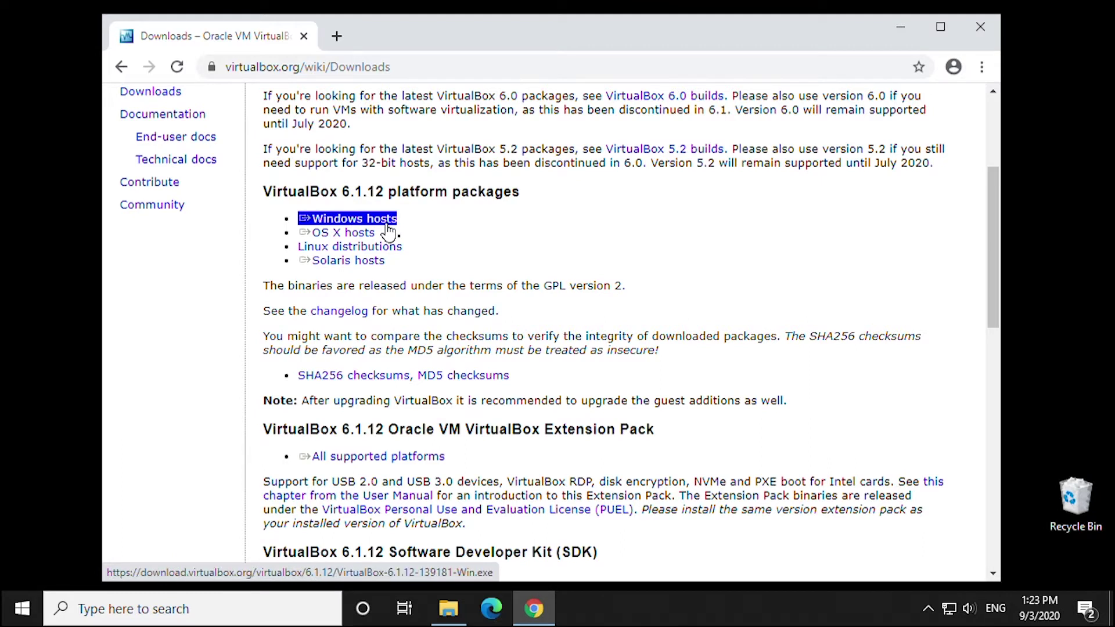
left_click(600, 258)
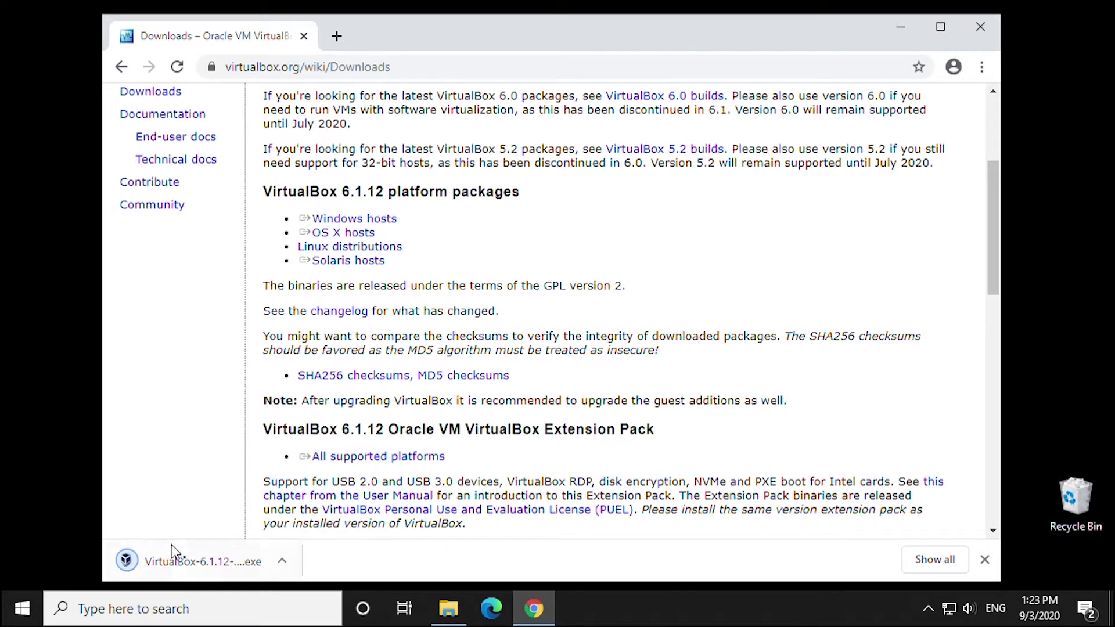
left_click(184, 566)
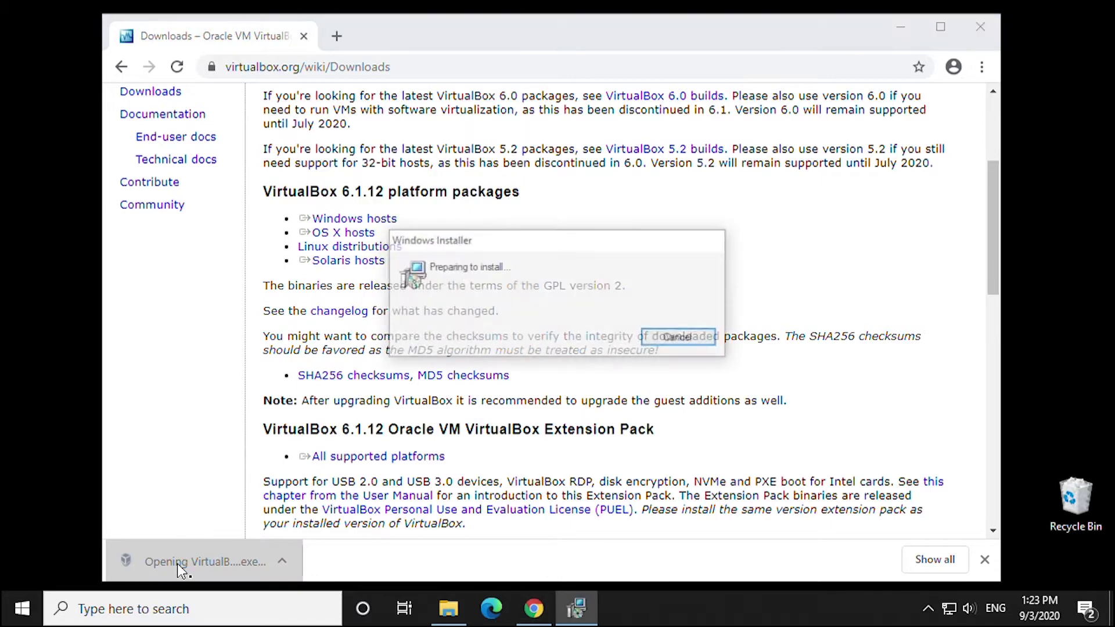
Minimize Chrome, keep default features and shortcuts, and accept the network interfaces warning.
left_click(909, 28)
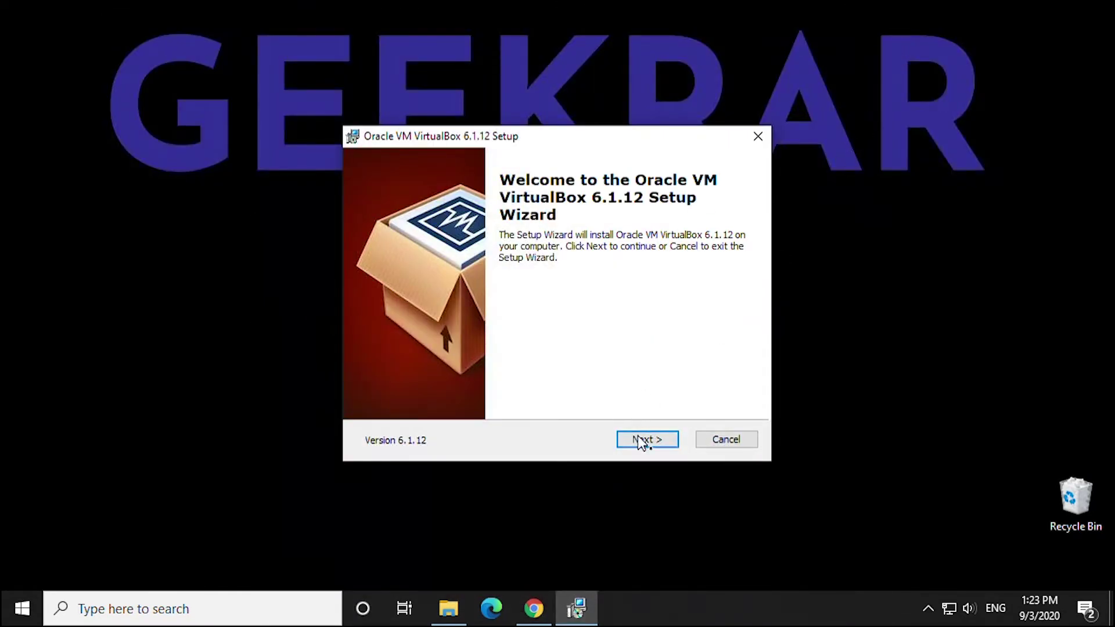
left_click(643, 442)
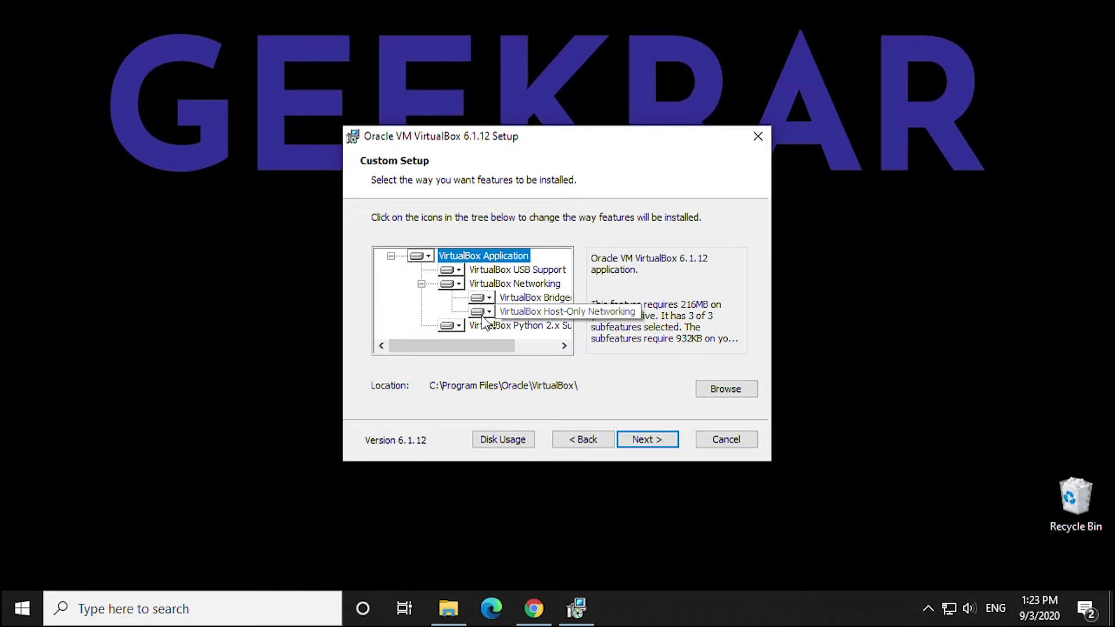
left_click(649, 440)
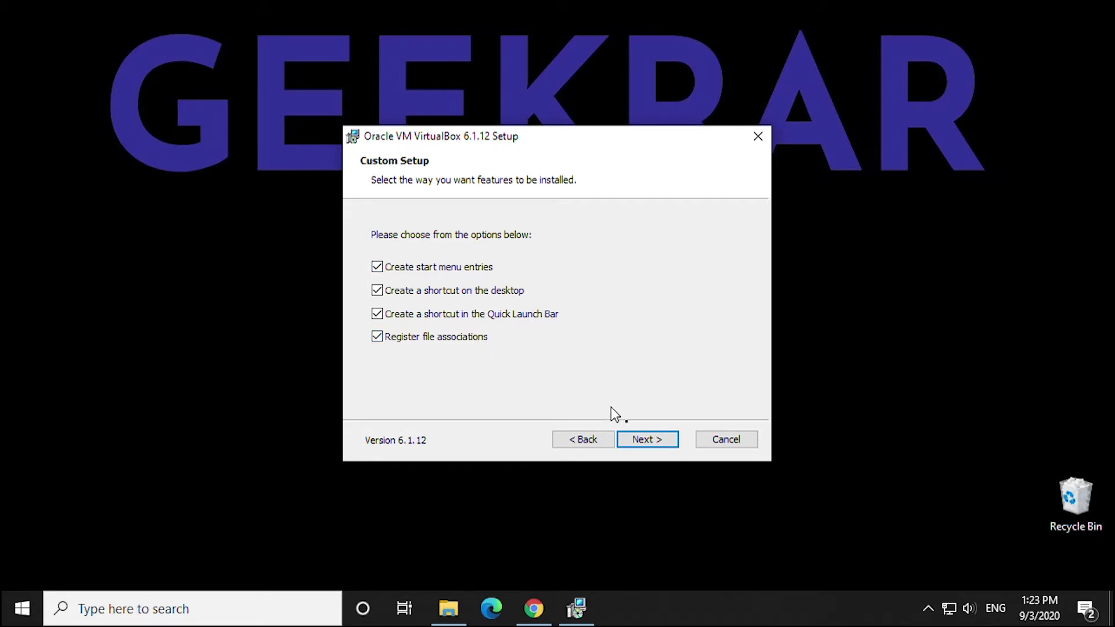
left_click(646, 440)
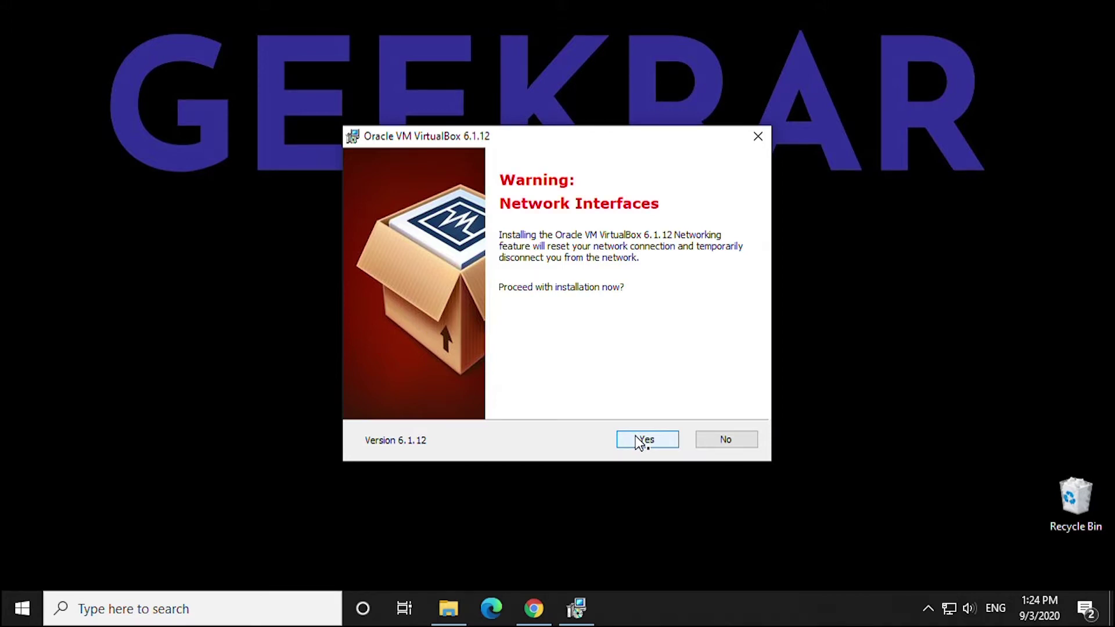
left_click(643, 441)
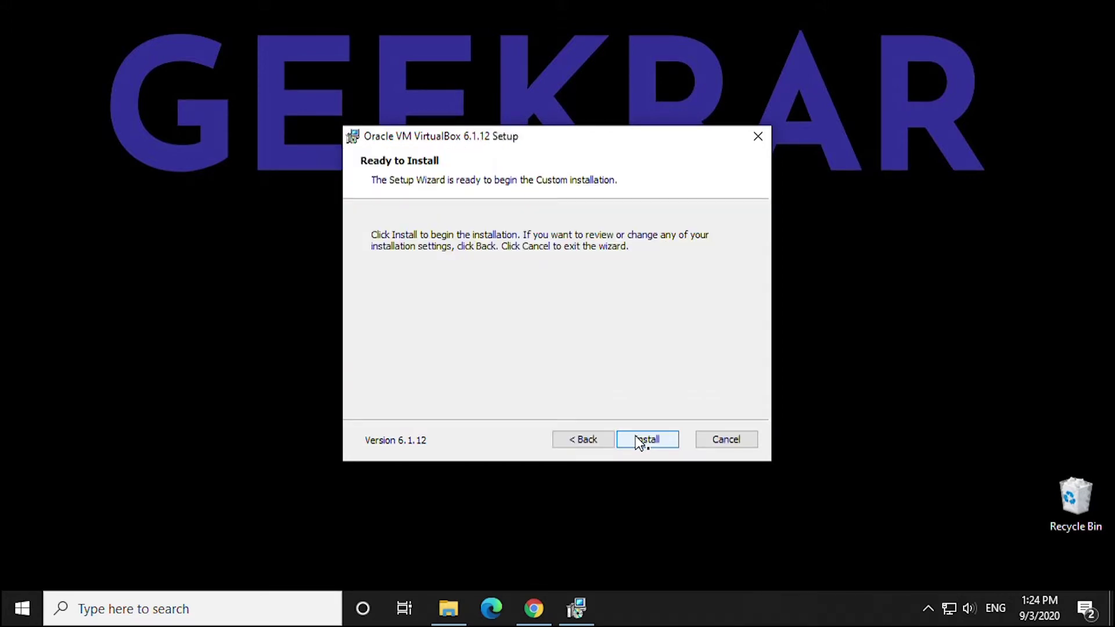
Install VirtualBox 6.1.12, approving User Account Control and the Oracle USB device software.
left_click(647, 439)
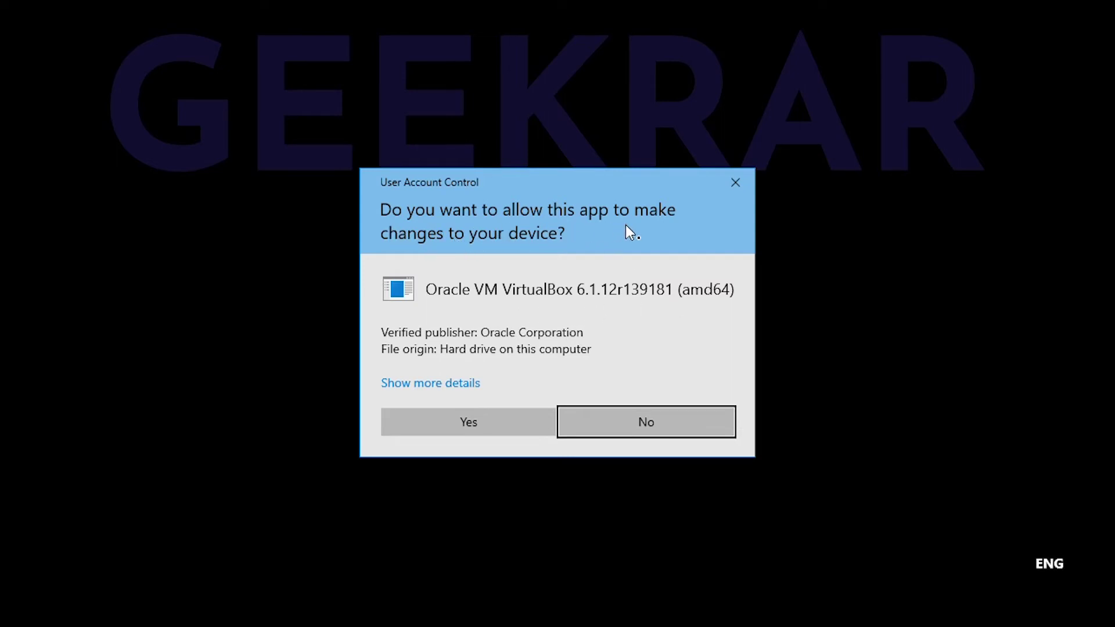
left_click(470, 421)
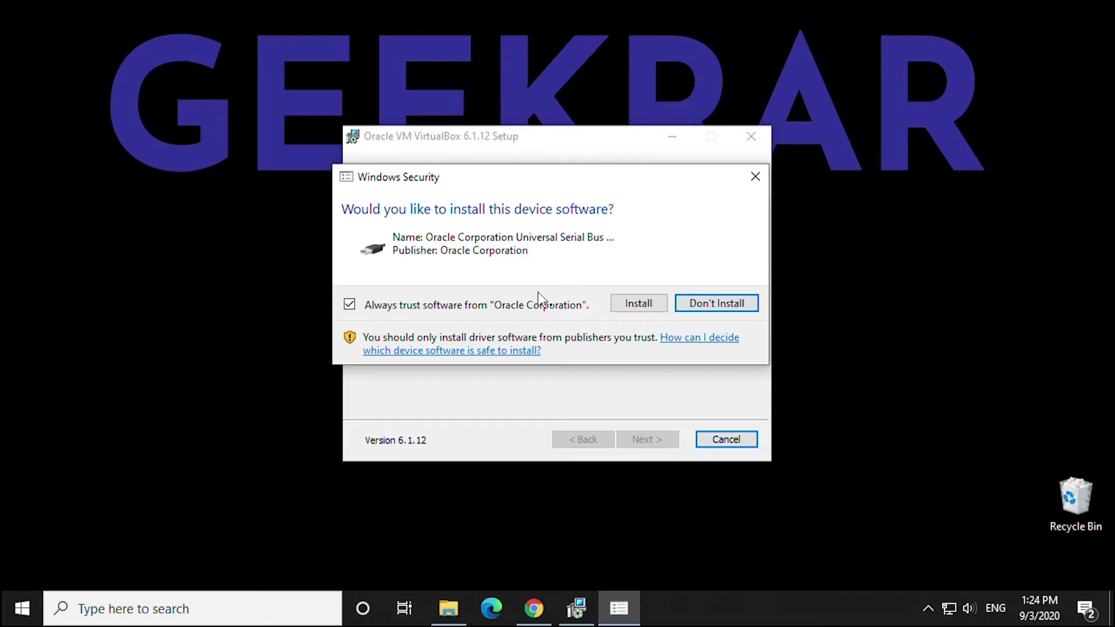
left_click(638, 307)
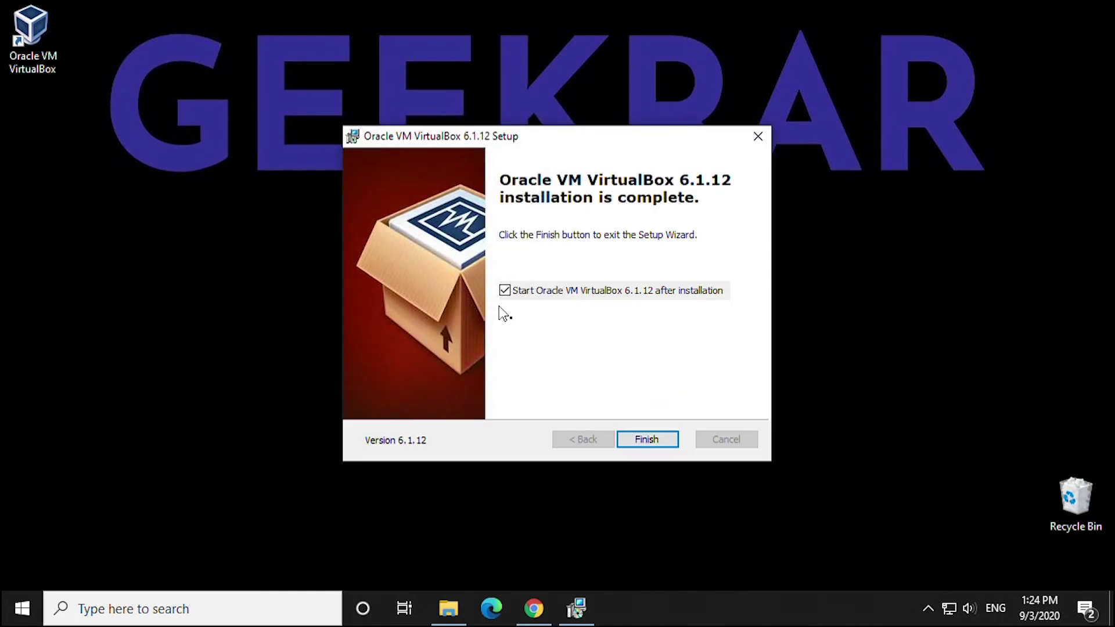
Launch VirtualBox Manager, move it up-left, enlarge it, and start a new virtual machine.
left_click(641, 436)
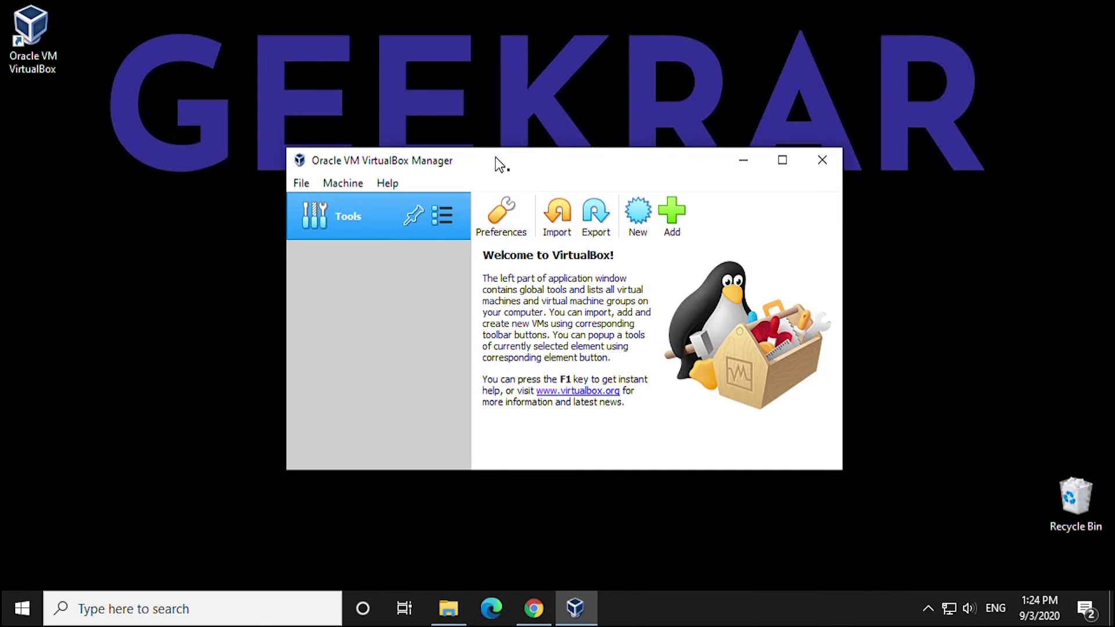
left_click_drag(496, 162, 341, 56)
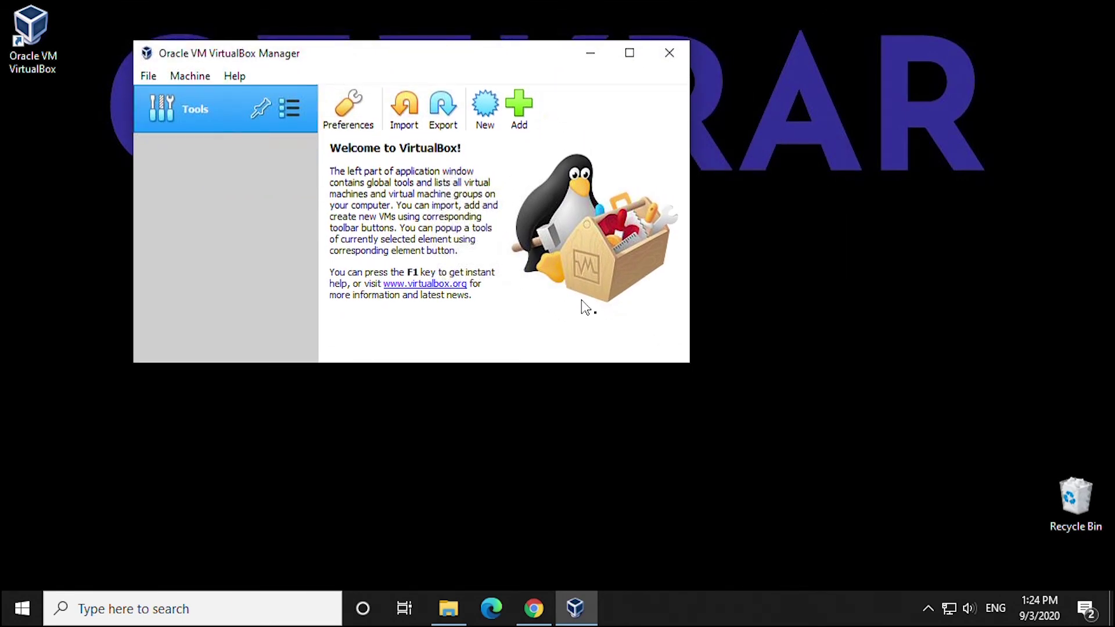
left_click_drag(691, 362, 930, 542)
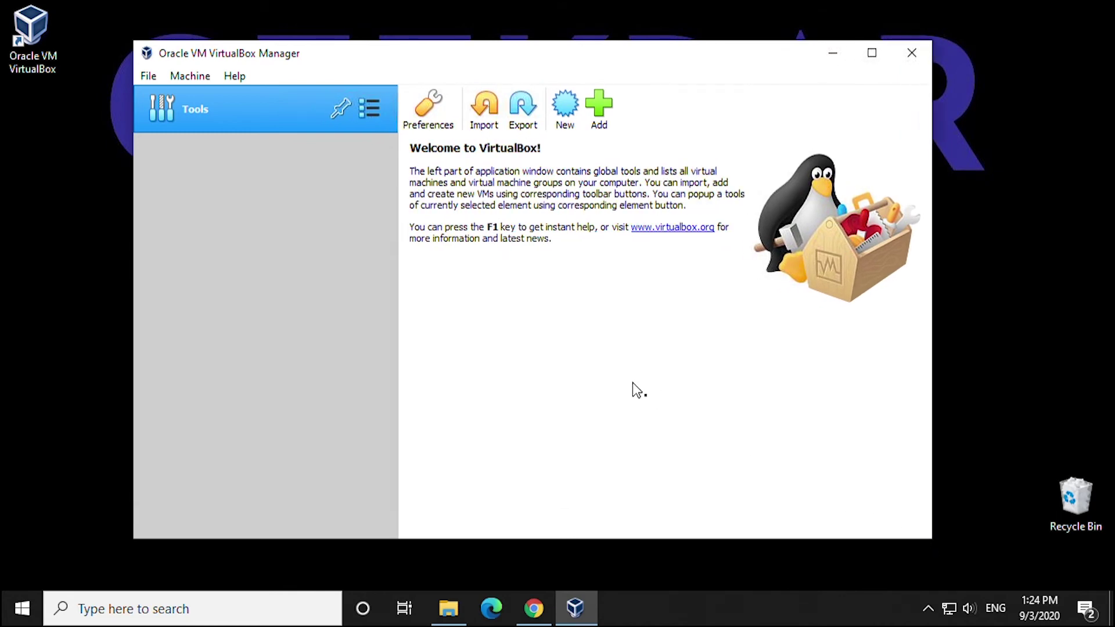
left_click(566, 110)
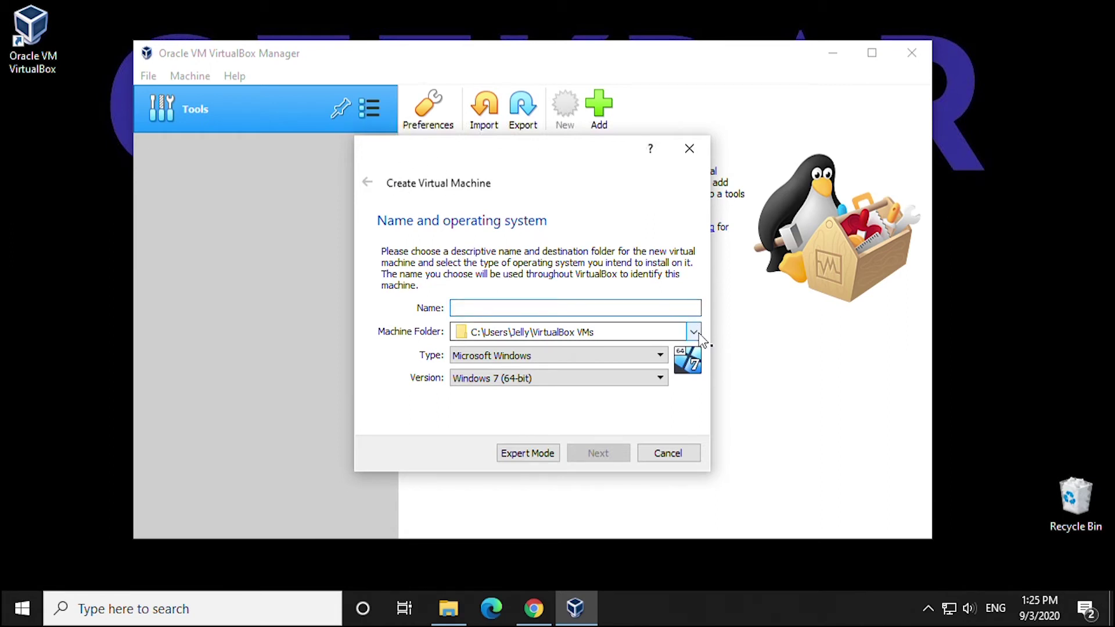
left_click(661, 356)
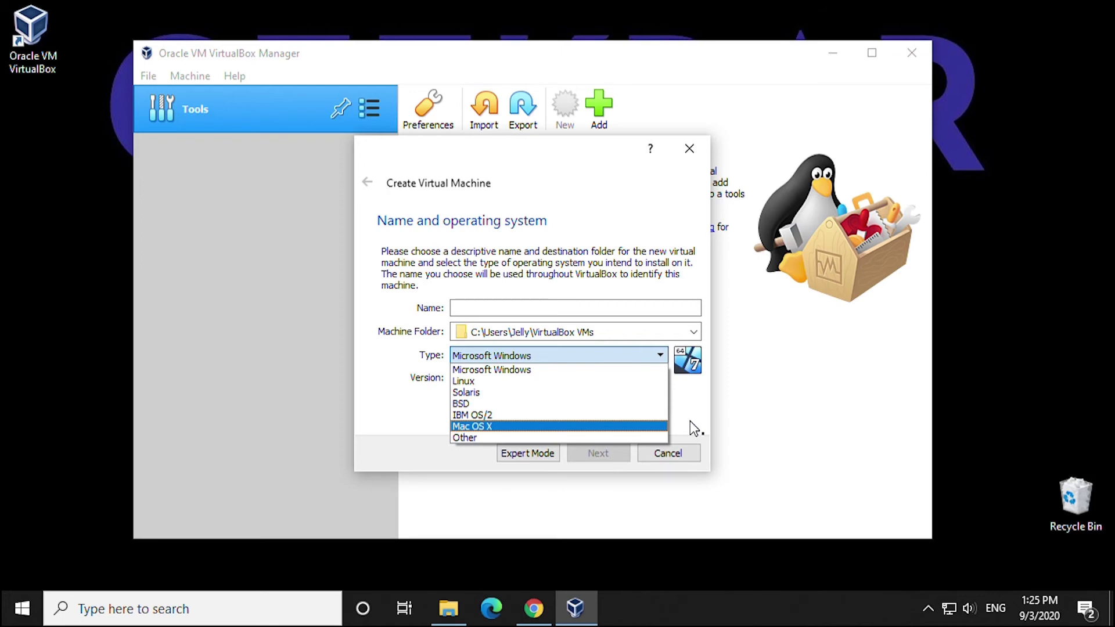
left_click(709, 427)
left_click(659, 378)
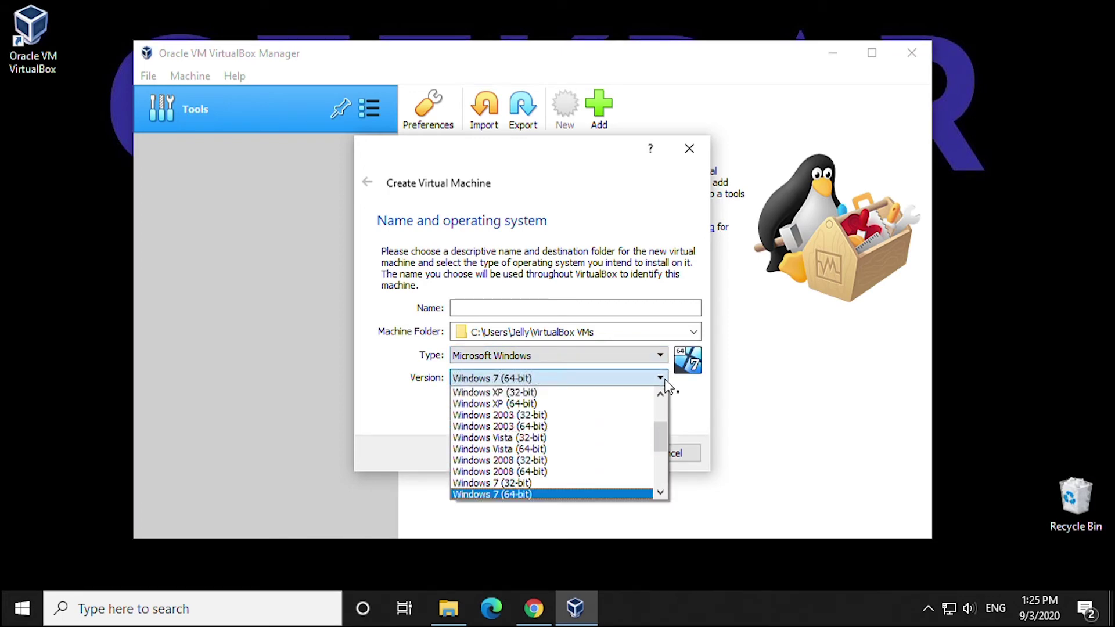
left_click(684, 410)
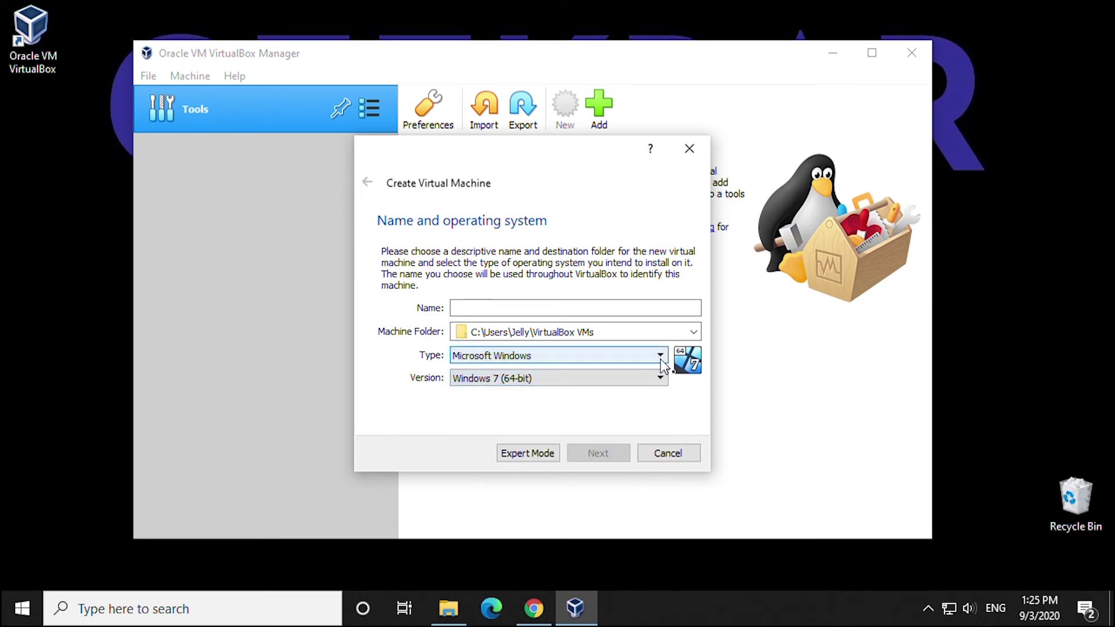
left_click(661, 356)
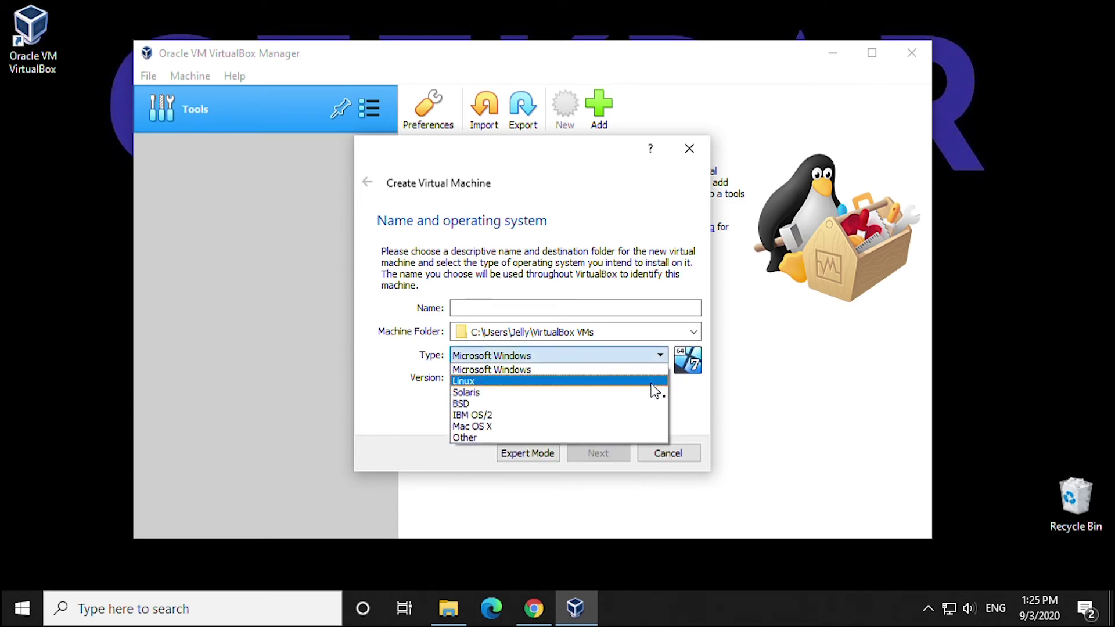
left_click(654, 384)
left_click(660, 379)
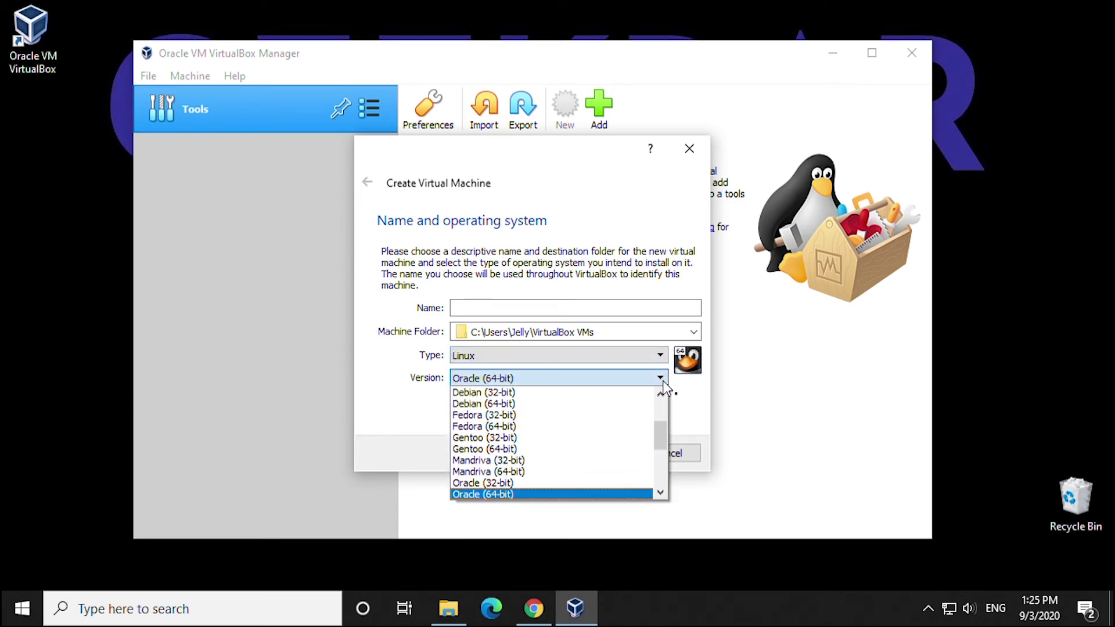
left_click_drag(660, 437, 662, 488)
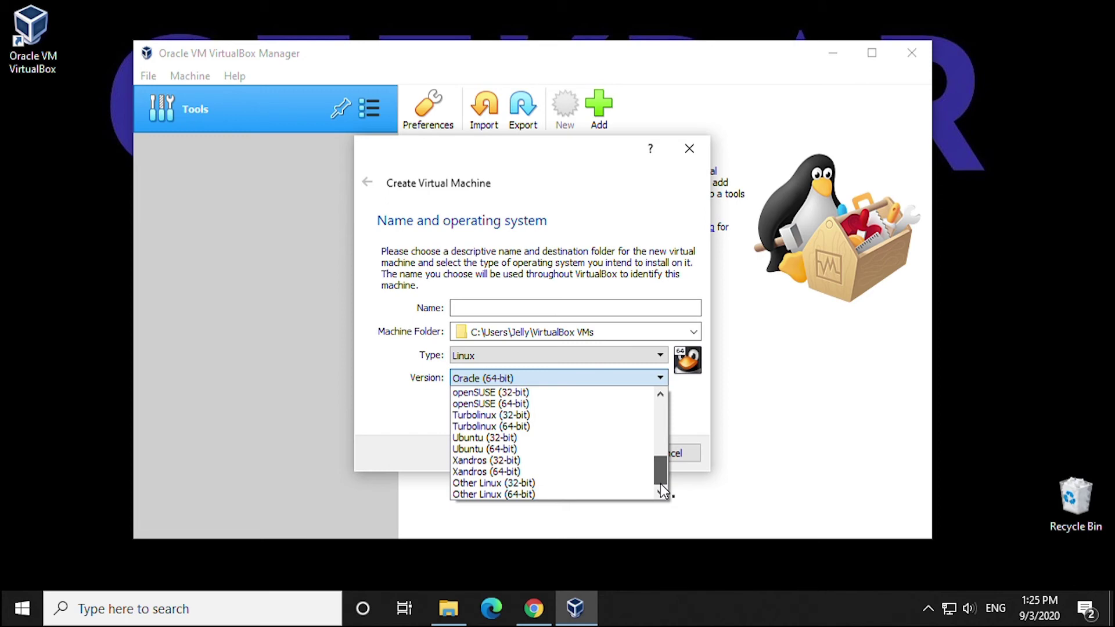
left_click_drag(660, 475, 656, 366)
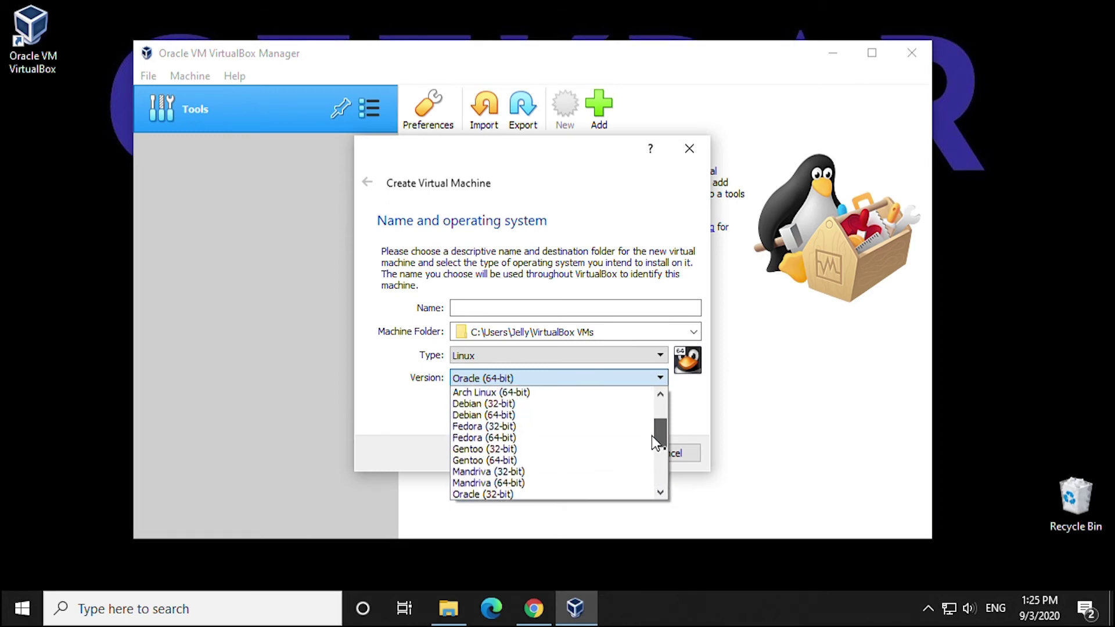
left_click(654, 357)
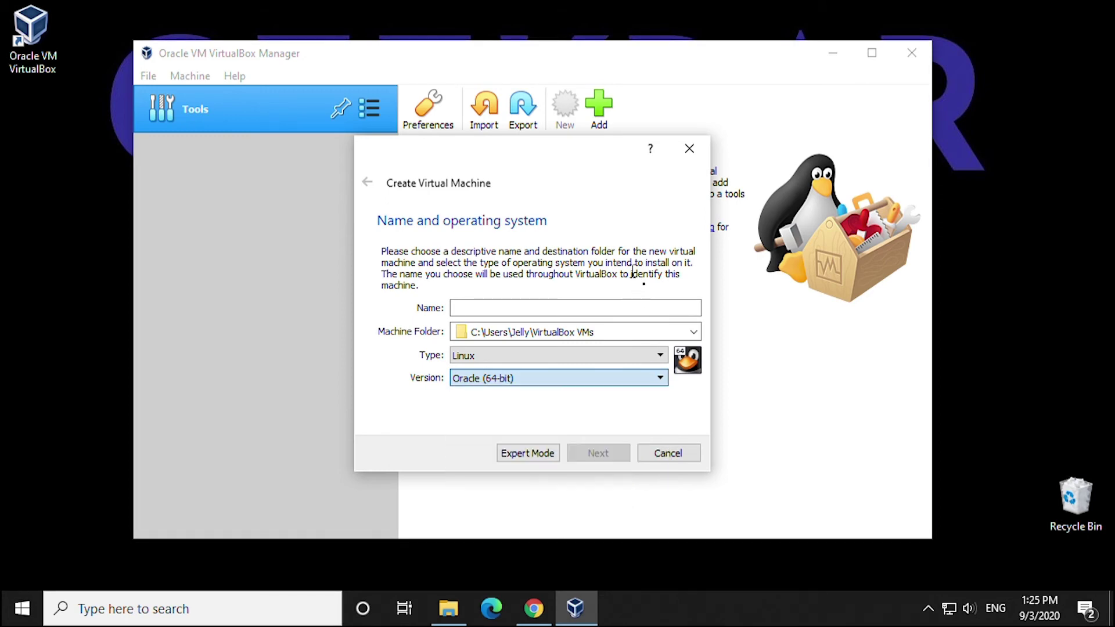
left_click(657, 356)
left_click(652, 369)
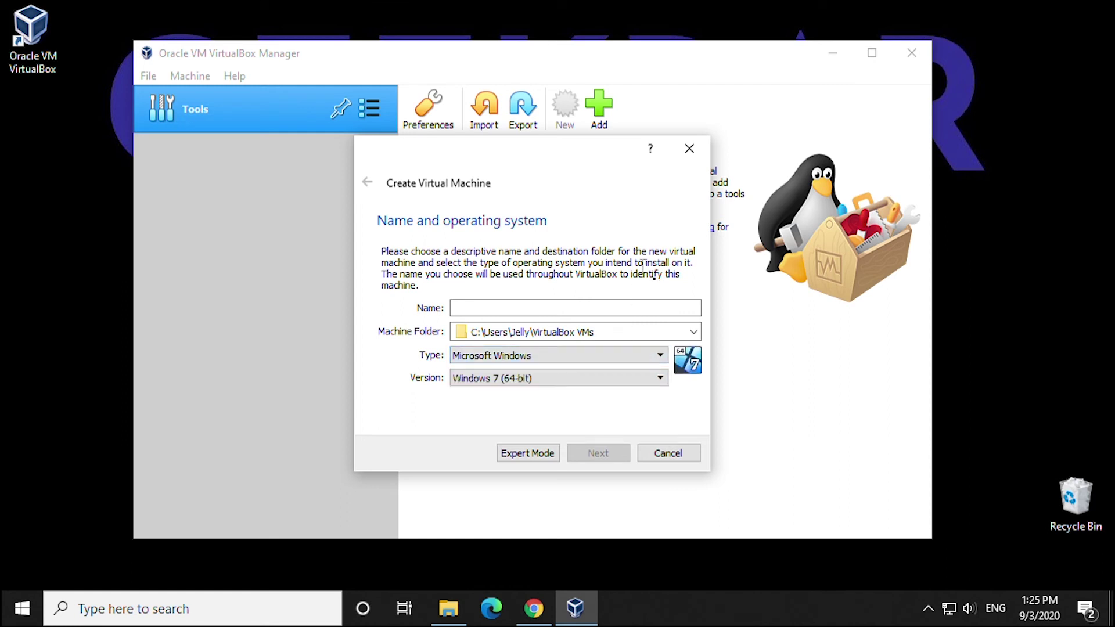
left_click(516, 307)
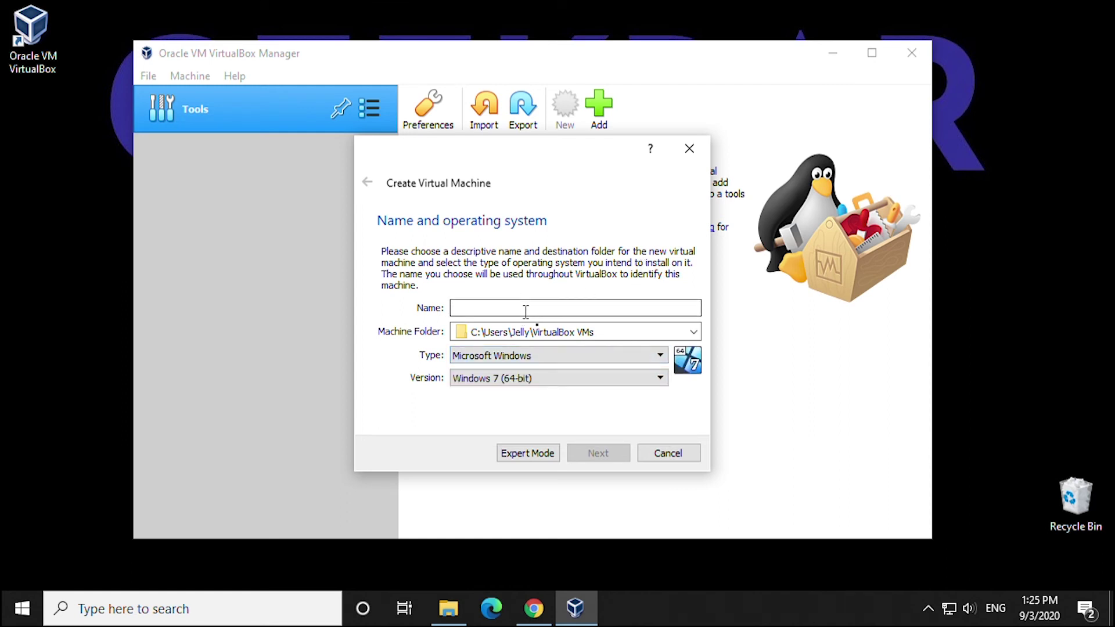
left_click(668, 453)
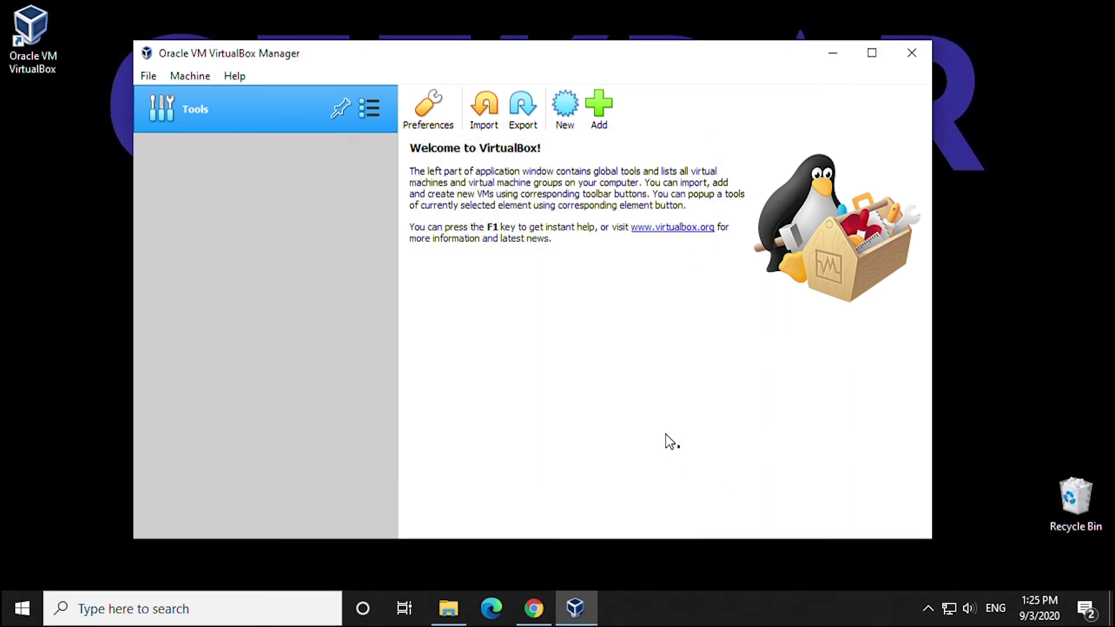